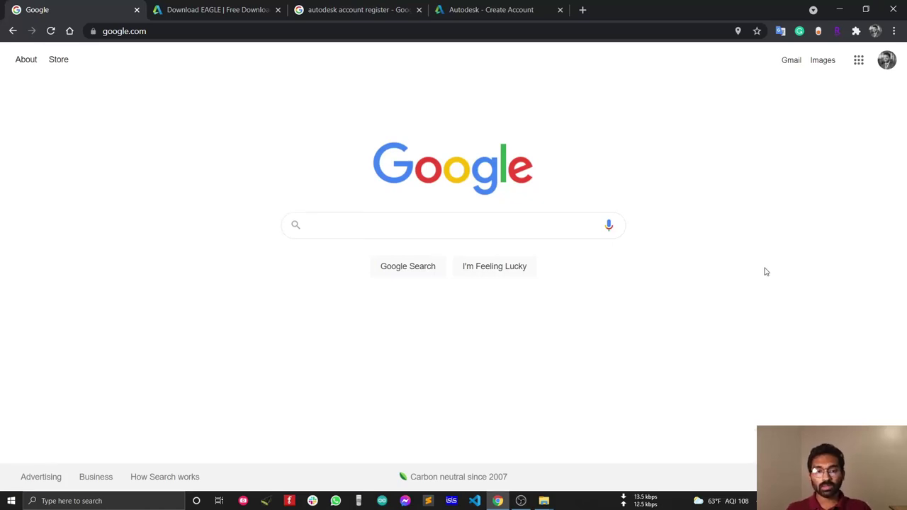
# Step: Search Google for 'eagle download' by picking the autocomplete suggestion
pyautogui.click(534, 231)
pyautogui.write('ea')
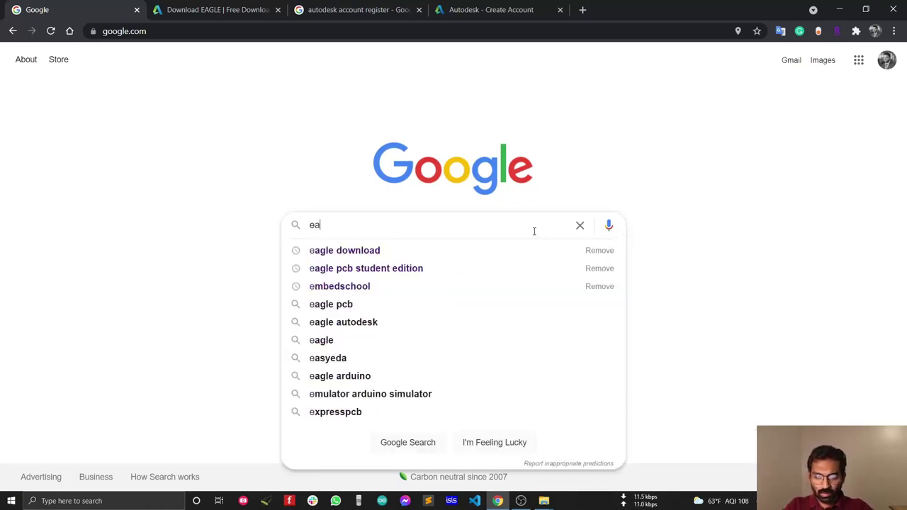
pyautogui.write('gle down')
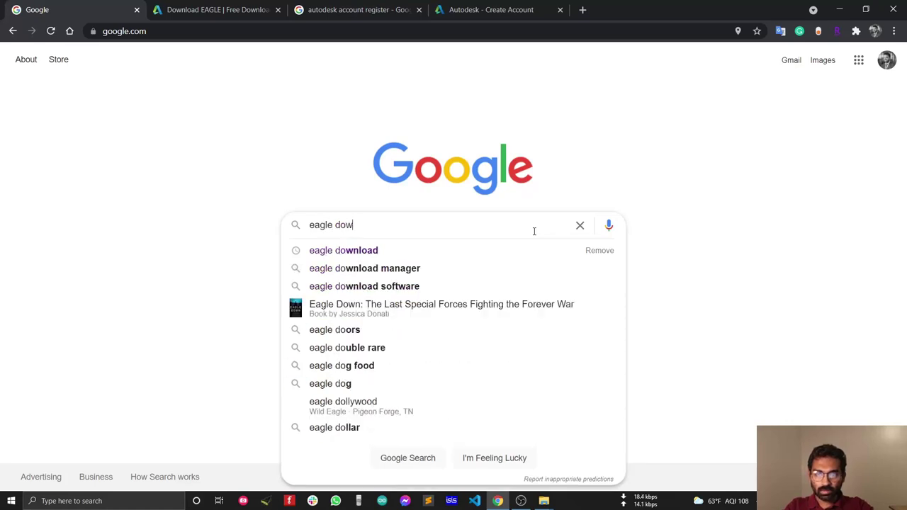
pyautogui.click(464, 252)
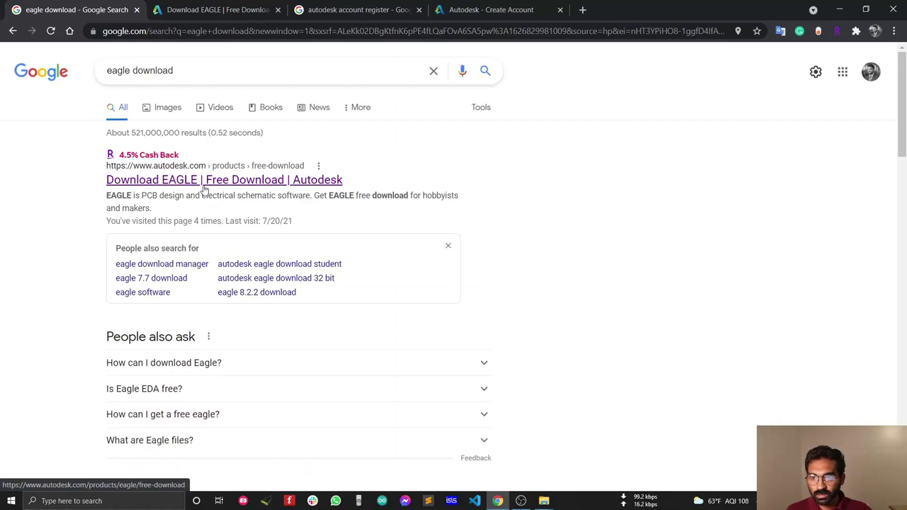
# Step: Start the Windows installer download from Autodesk's EAGLE Free page, then cancel it
pyautogui.click(204, 180)
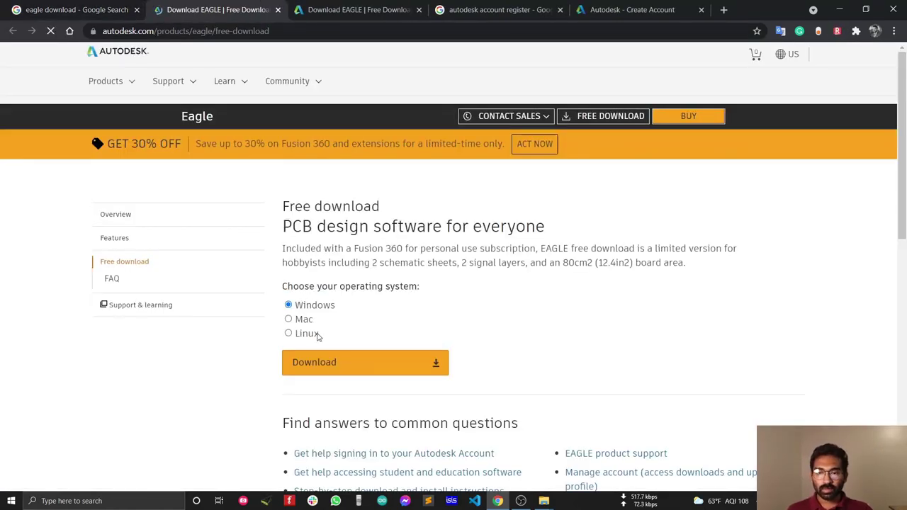
pyautogui.click(353, 364)
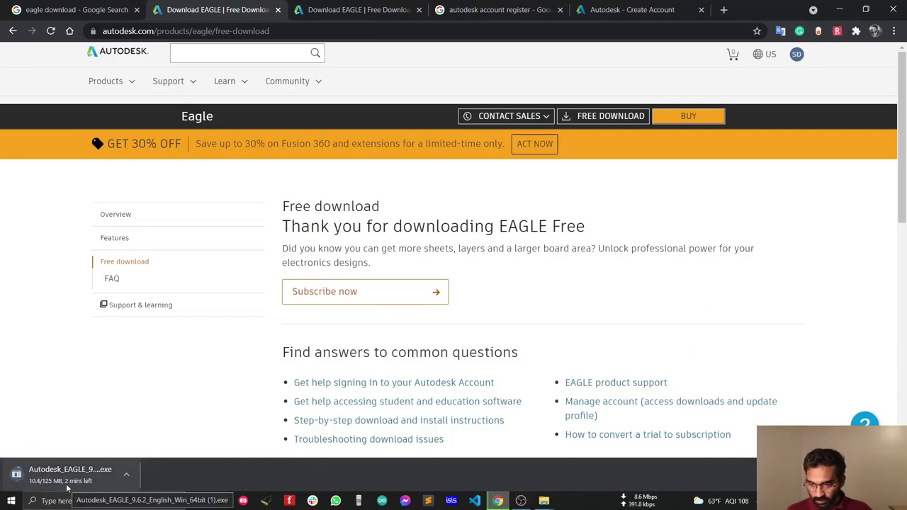
pyautogui.click(127, 475)
pyautogui.click(153, 456)
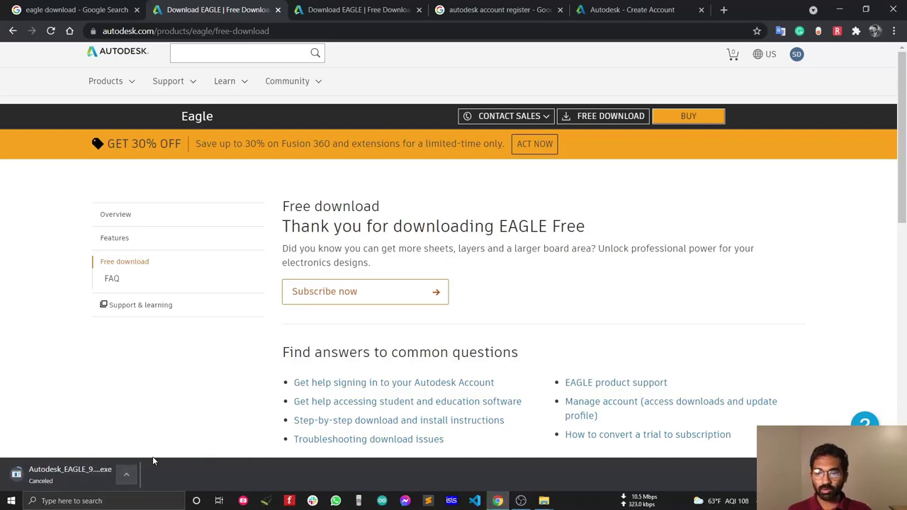
# Step: Launch the downloaded EAGLE installer from the Downloads folder
pyautogui.moveTo(545, 502)
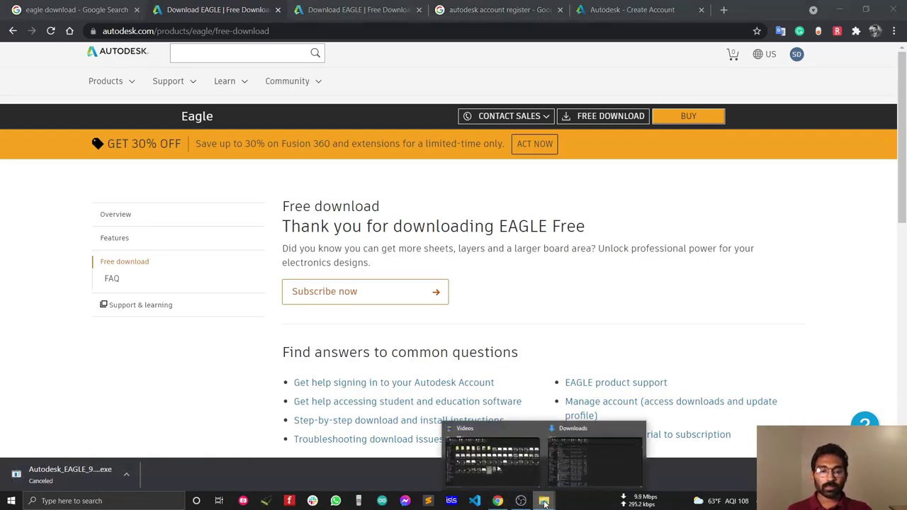
pyautogui.click(566, 481)
pyautogui.click(145, 125)
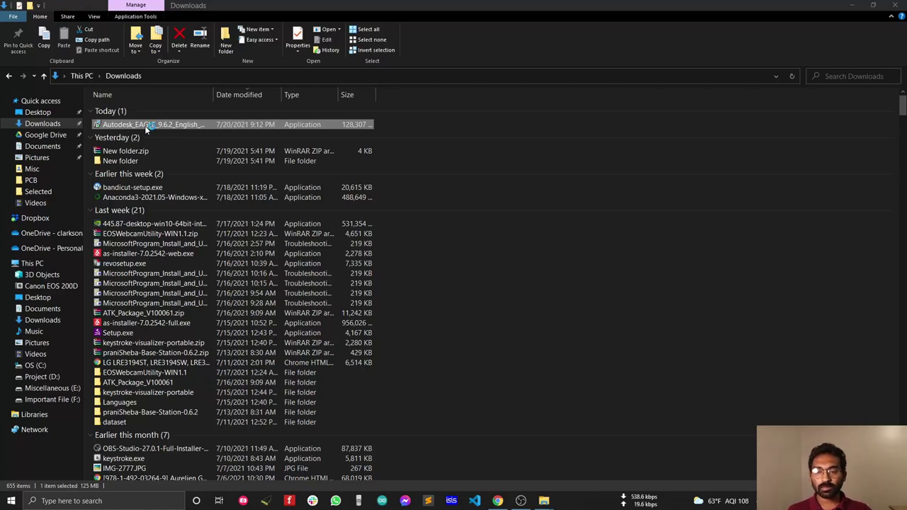
# Step: Accept the licence and install into the default C:\EAGLE 9.6.2 folder
pyautogui.click(395, 299)
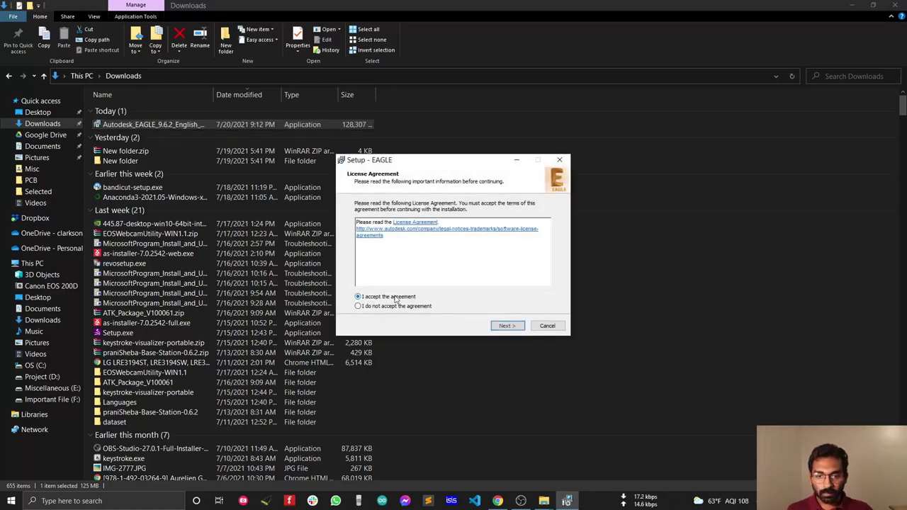
pyautogui.click(506, 326)
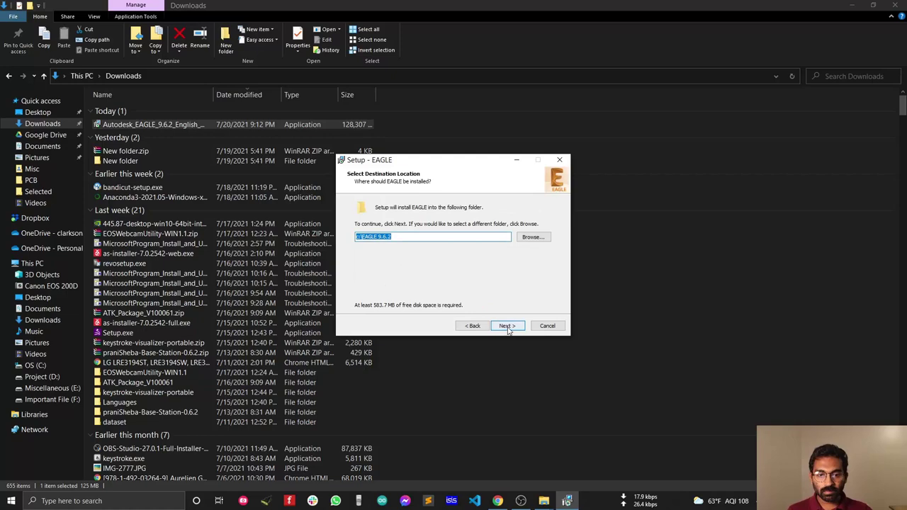
pyautogui.click(507, 326)
pyautogui.click(506, 327)
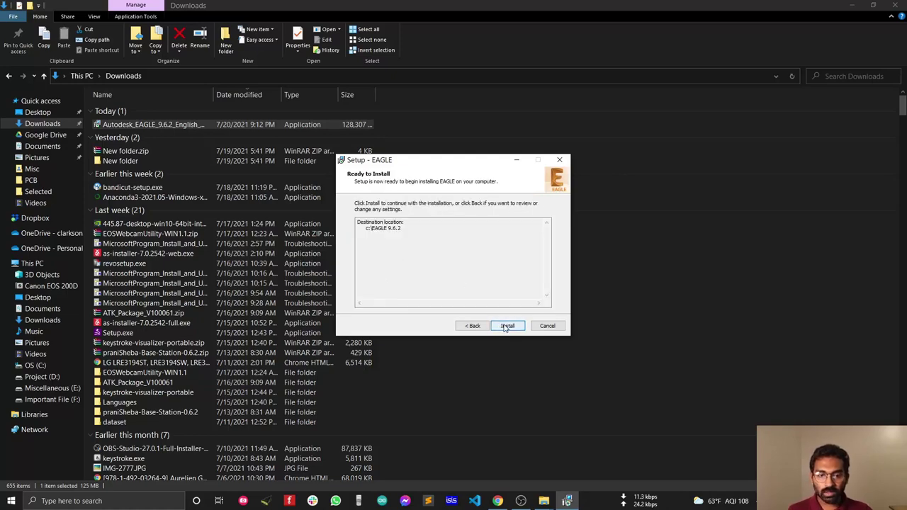
pyautogui.click(508, 327)
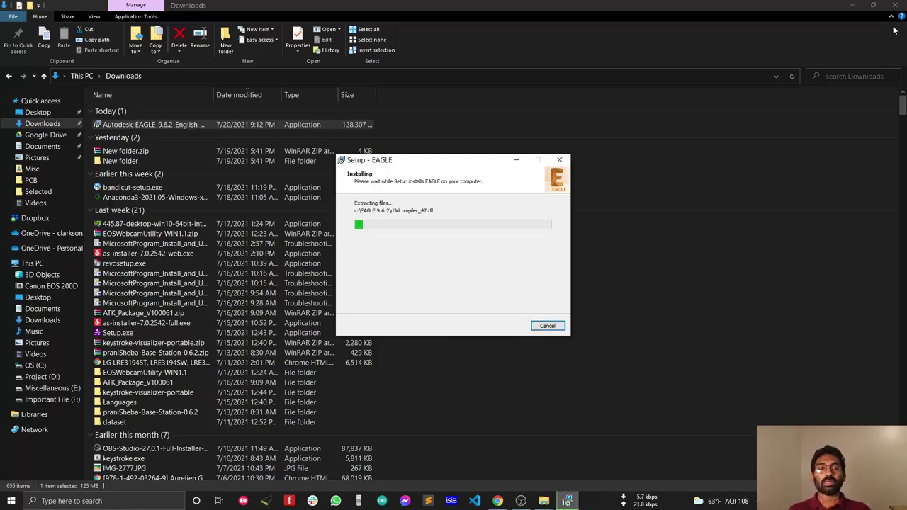
# Step: Minimize the Downloads window while setup finishes with Launch EAGLE still checked
pyautogui.click(853, 6)
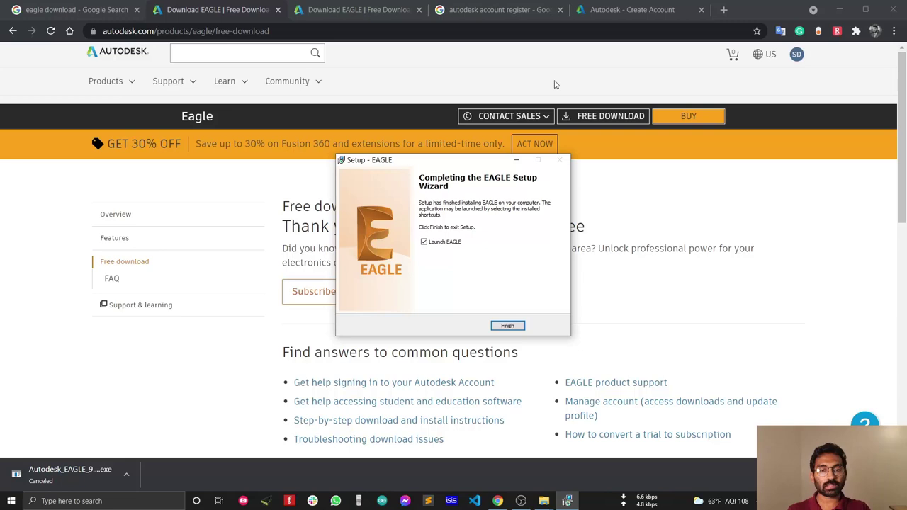
# Step: Finish setup to launch EAGLE and bring its Autodesk sign-in window into view
pyautogui.click(508, 327)
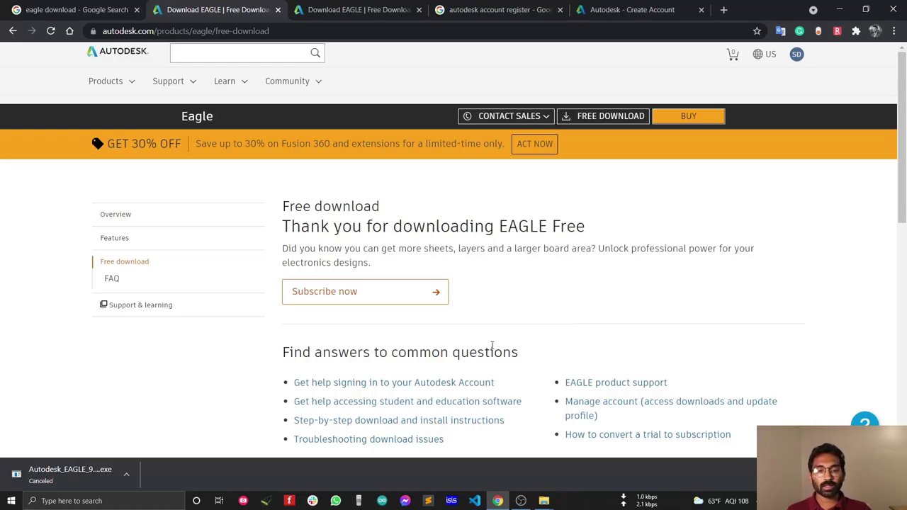
pyautogui.click(840, 10)
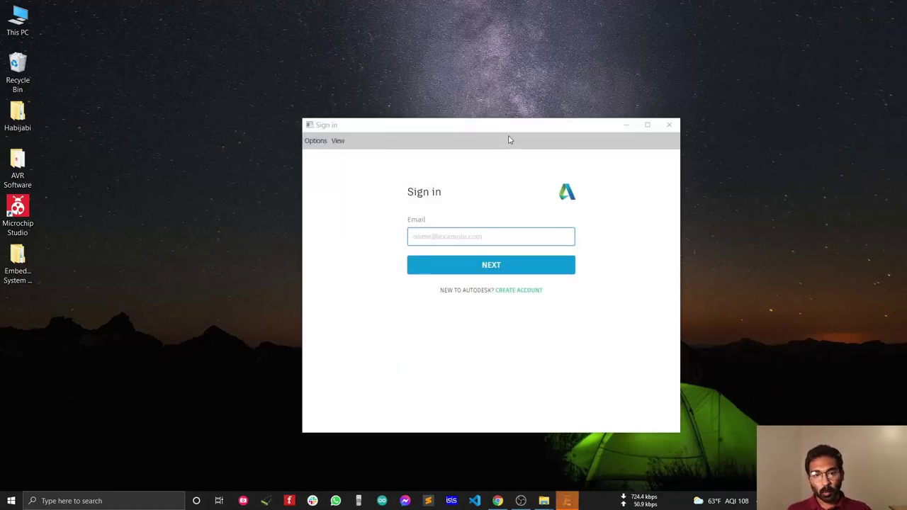
# Step: Check the Autodesk registration page in Chrome, then switch EAGLE's dialog back to Sign in
pyautogui.click(494, 237)
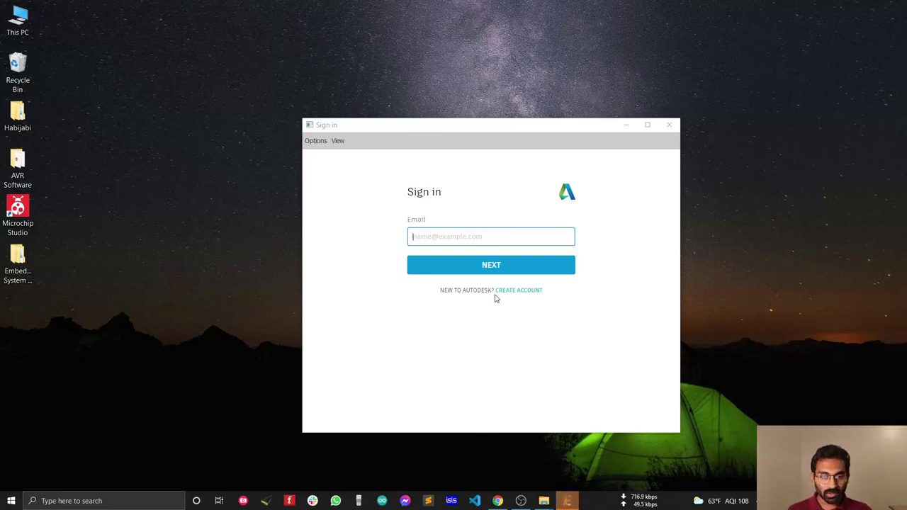
pyautogui.click(515, 294)
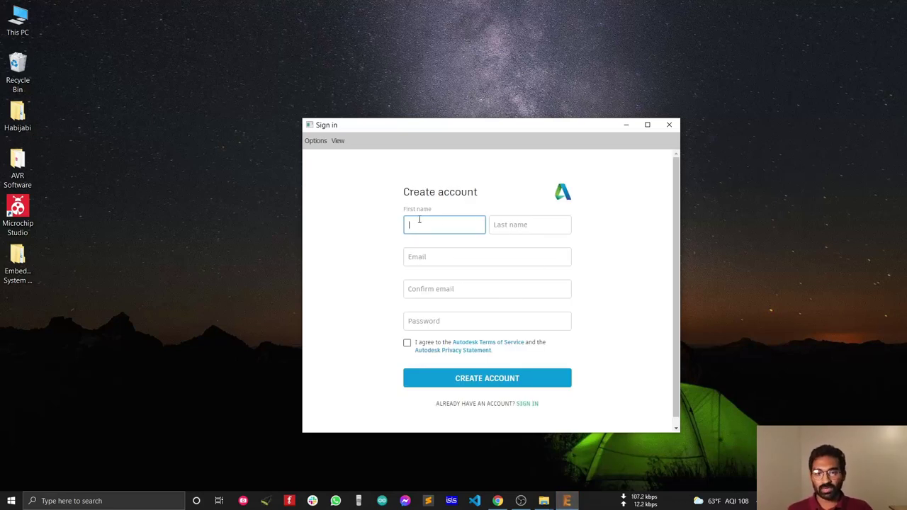
pyautogui.click(498, 501)
pyautogui.click(596, 14)
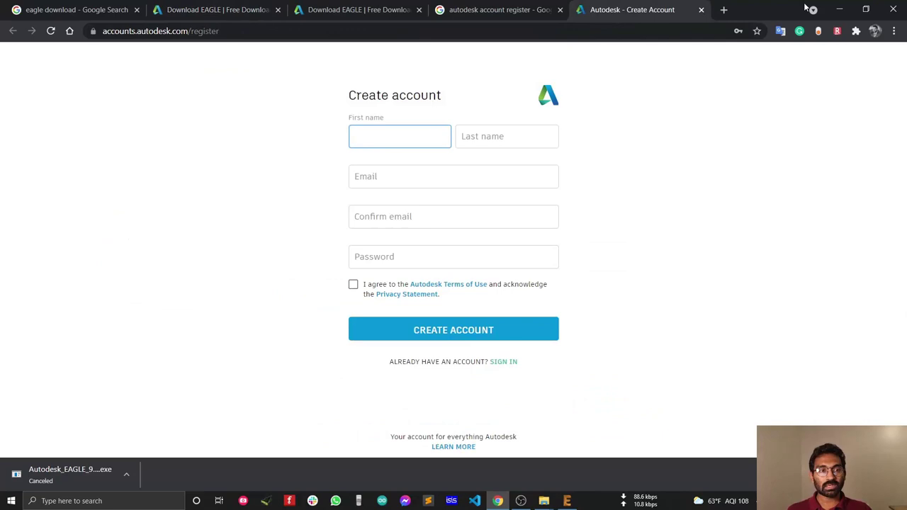
pyautogui.click(842, 9)
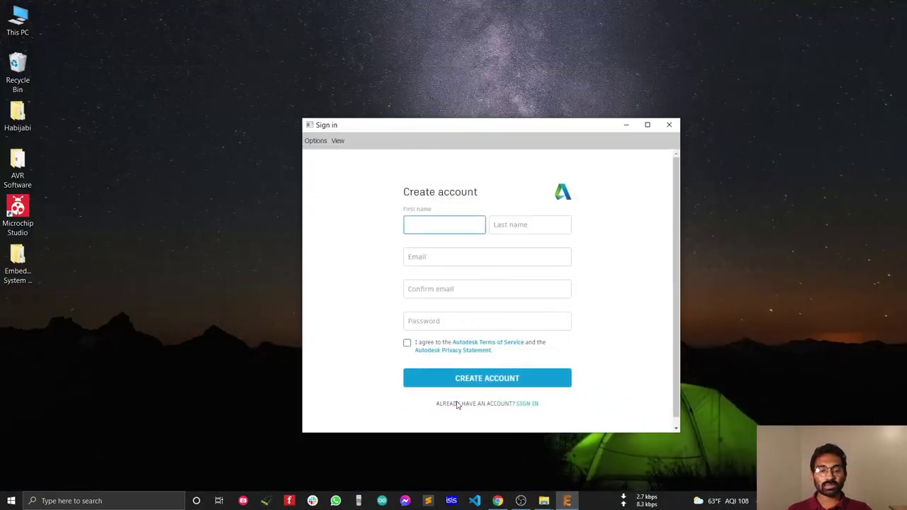
pyautogui.click(527, 405)
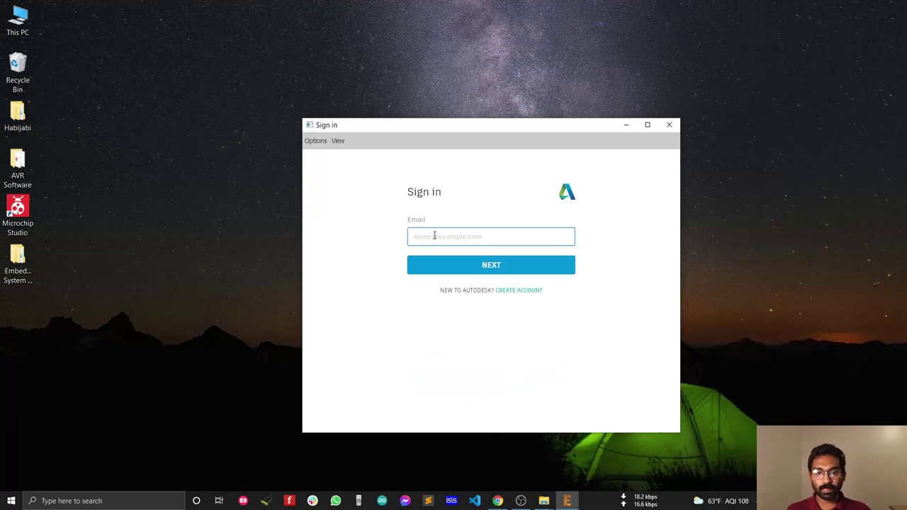
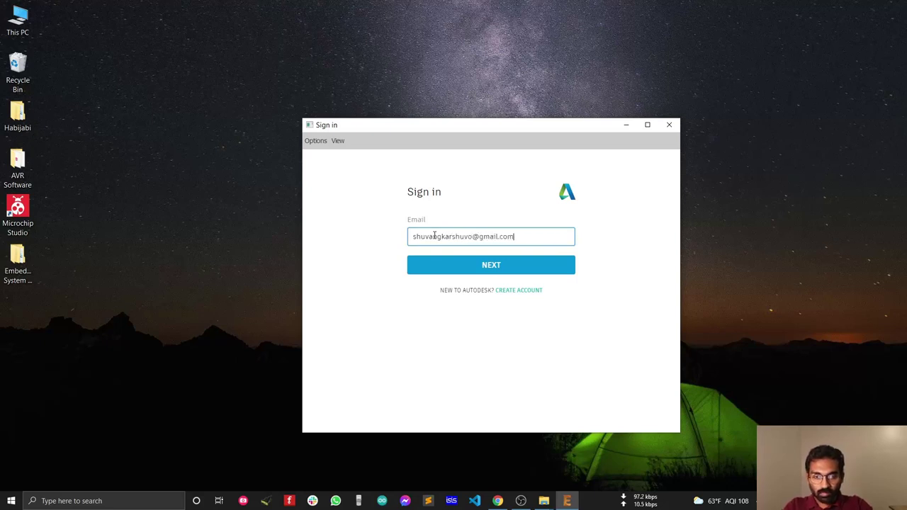
# Step: Enter the account e-mail address, then the account password, to sign in
pyautogui.click(455, 270)
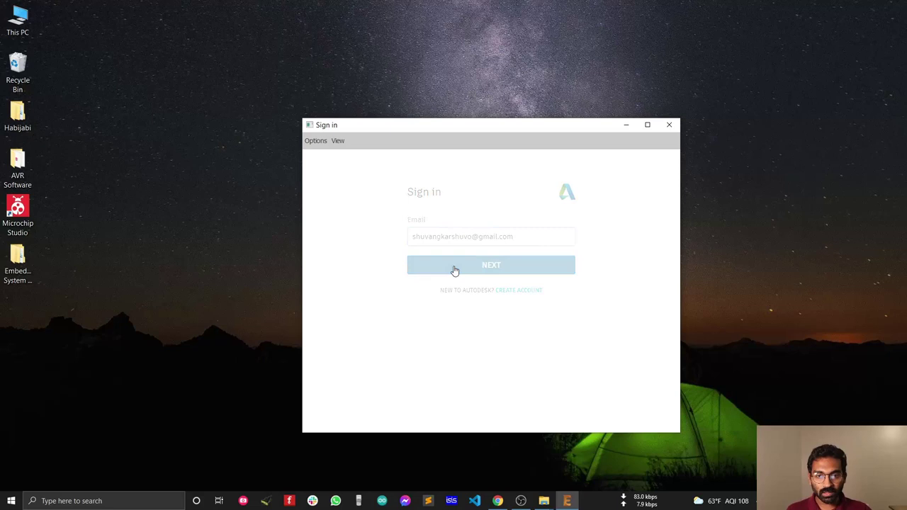
pyautogui.write('••')
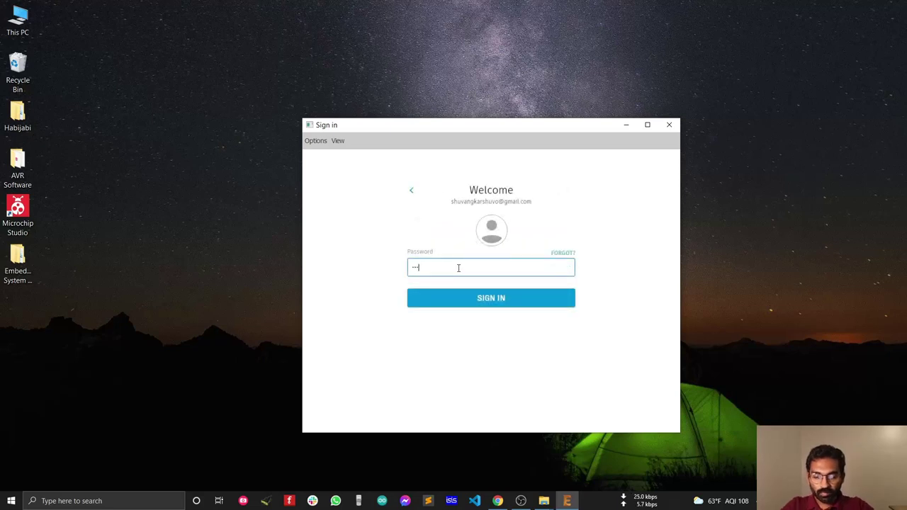
pyautogui.write('•••••••')
pyautogui.press('Return')
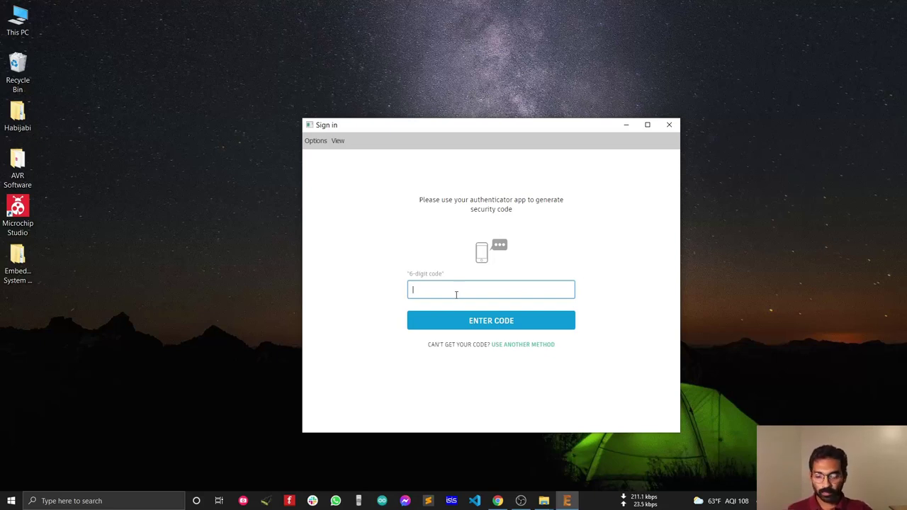
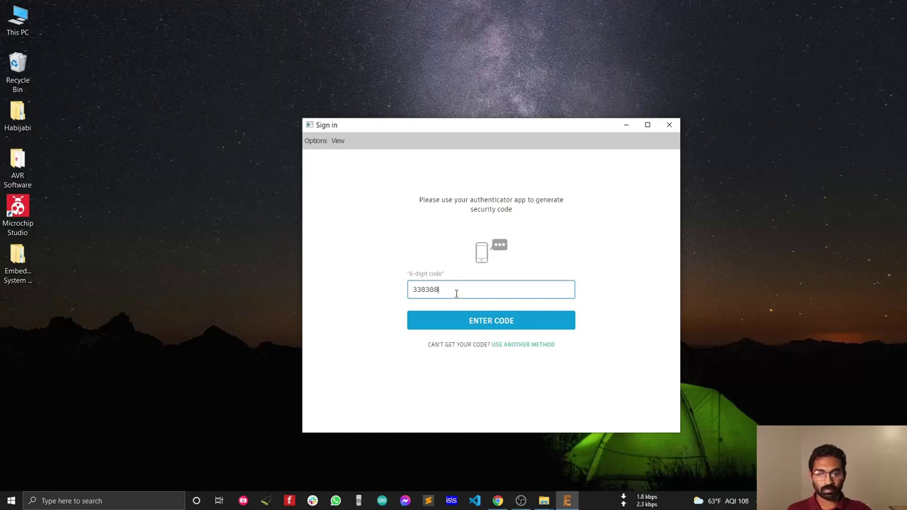
# Step: Enter the 6-digit authenticator security code to complete sign-in
pyautogui.click(480, 319)
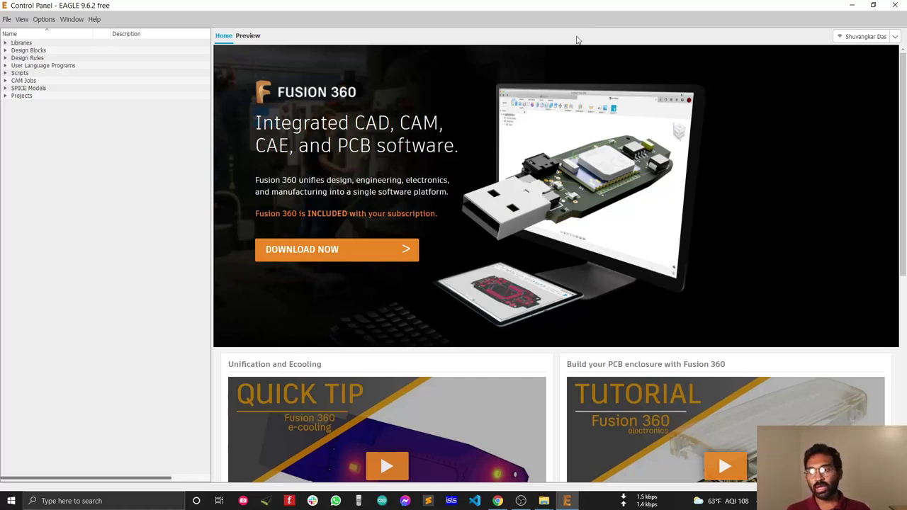
# Step: Create a new empty schematic via File > New > Schematic
pyautogui.click(5, 19)
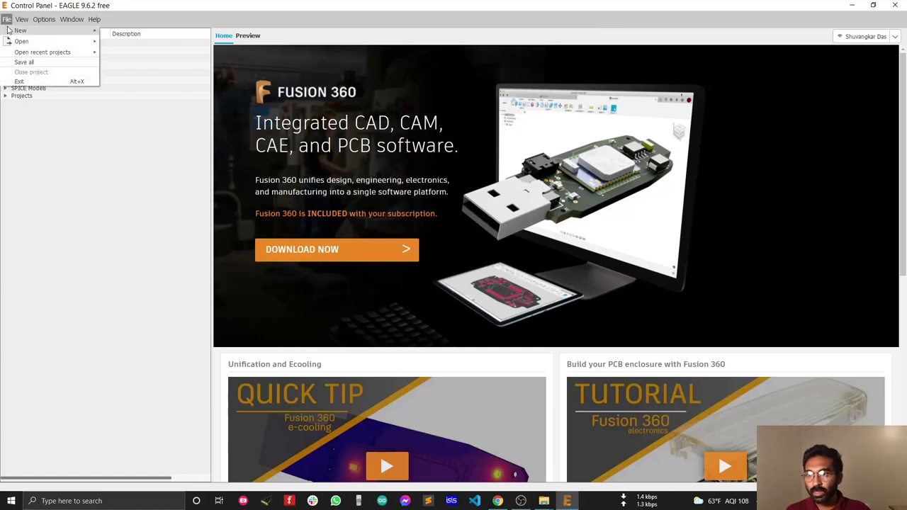
pyautogui.moveTo(20, 32)
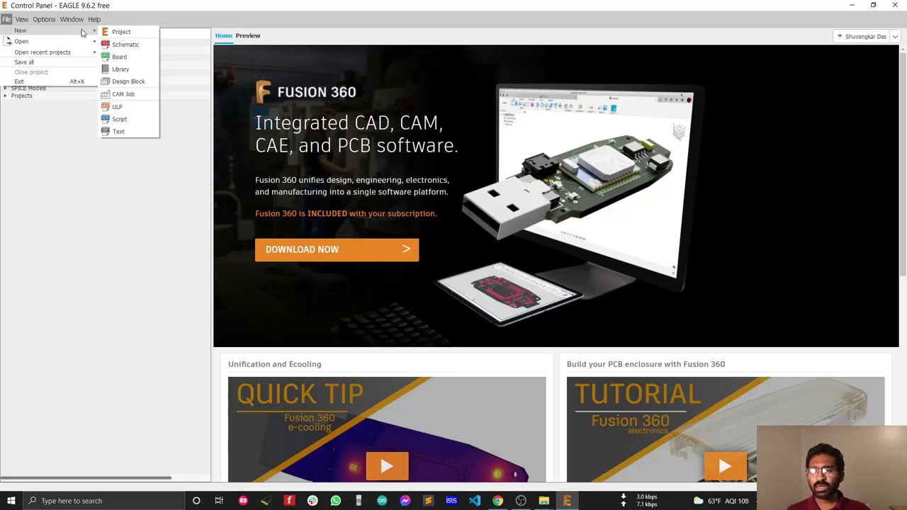
pyautogui.click(124, 44)
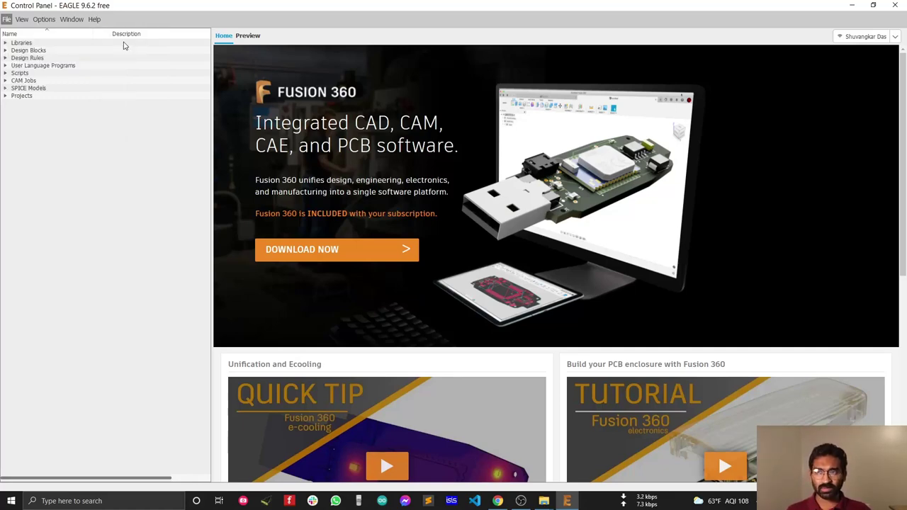